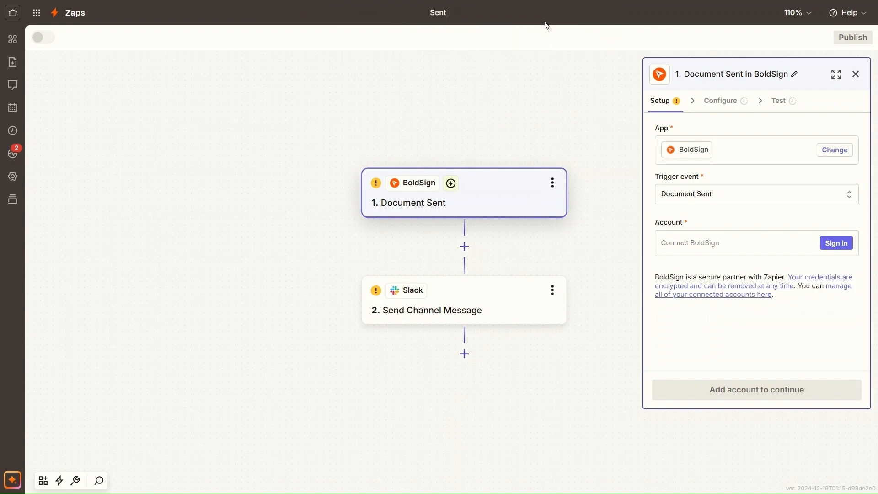
# Step: Rename the draft Zap to 'Sent Signature Request Notifications'
pyautogui.press('Return')
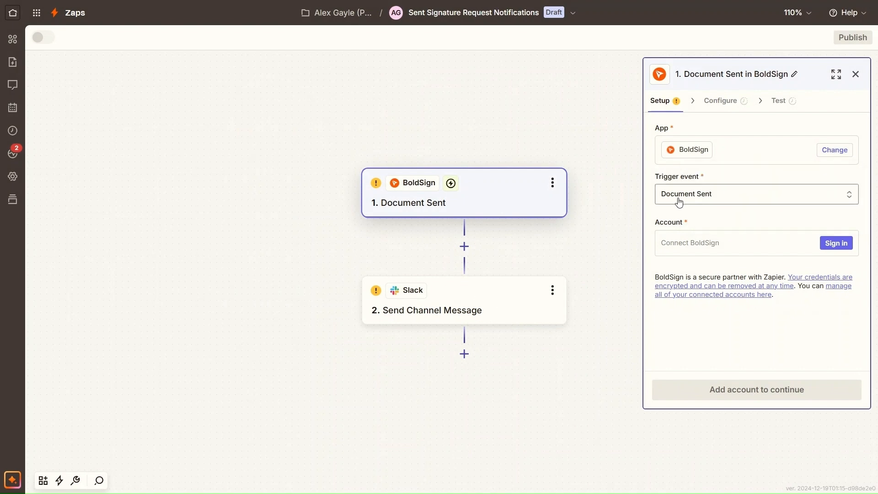
pyautogui.click(848, 194)
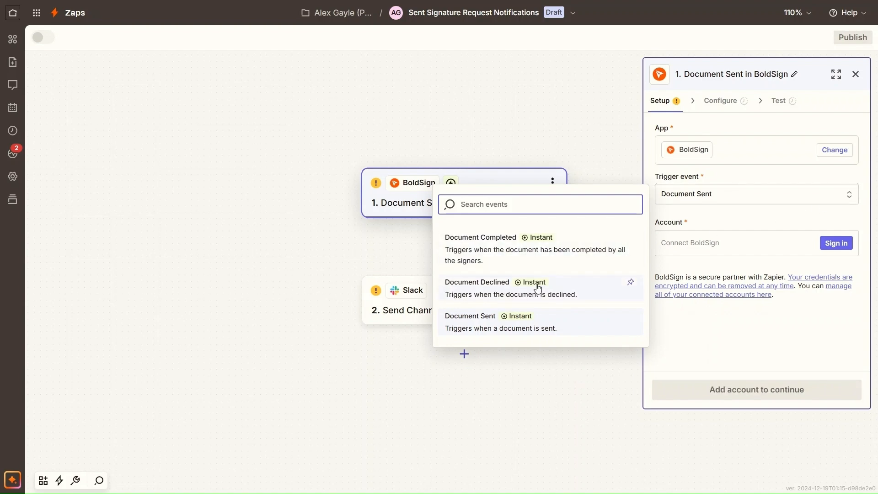
pyautogui.click(723, 203)
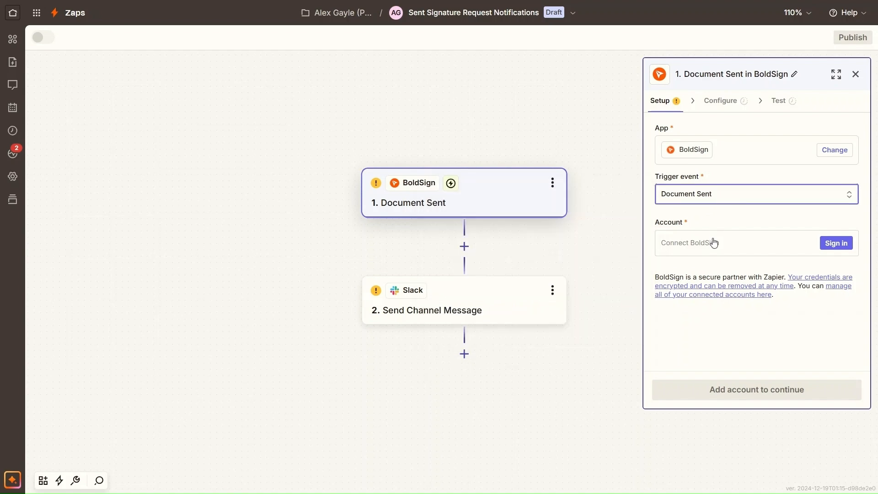
pyautogui.click(715, 224)
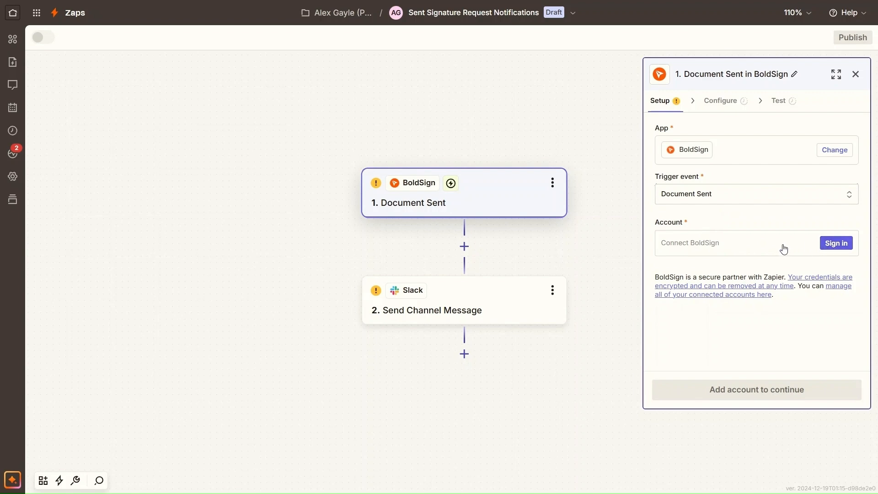
# Step: Connect a BoldSign account to the Document Sent trigger and set Admin Mode to Yes
pyautogui.click(705, 248)
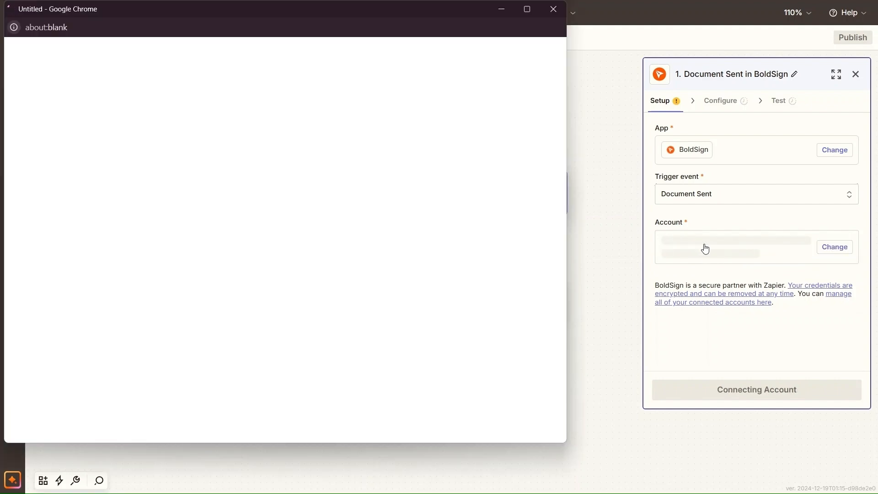
pyautogui.click(348, 259)
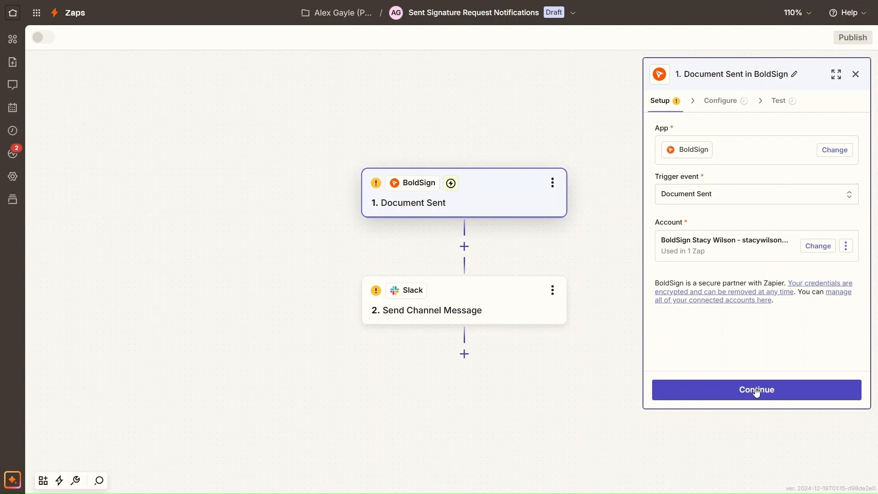
pyautogui.click(757, 390)
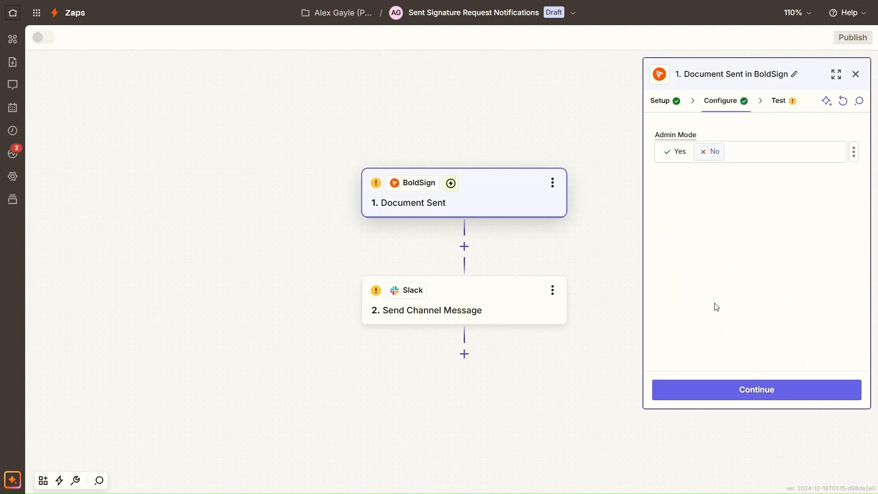
pyautogui.click(670, 155)
pyautogui.click(754, 388)
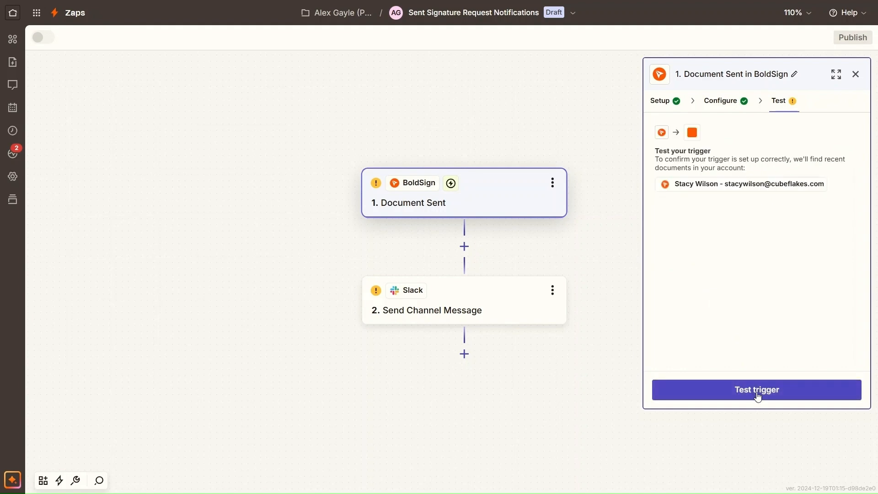
# Step: Test the BoldSign trigger and continue with Document A as the sample record
pyautogui.click(757, 396)
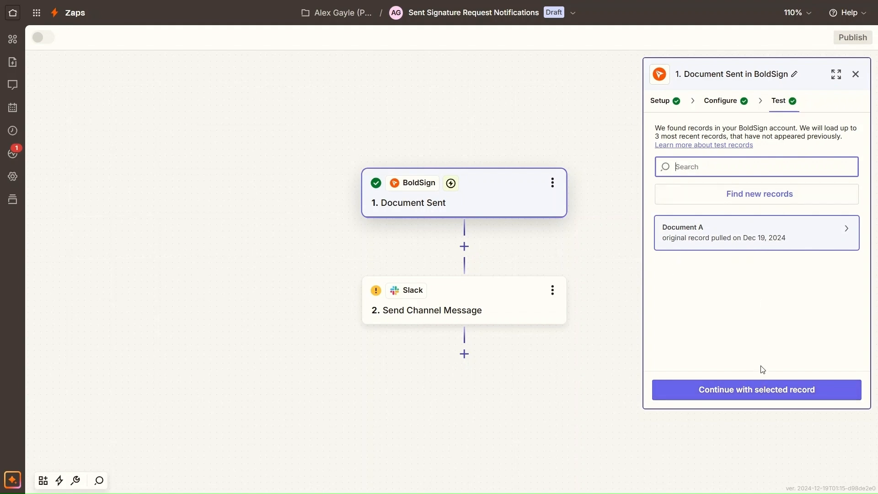
pyautogui.click(760, 385)
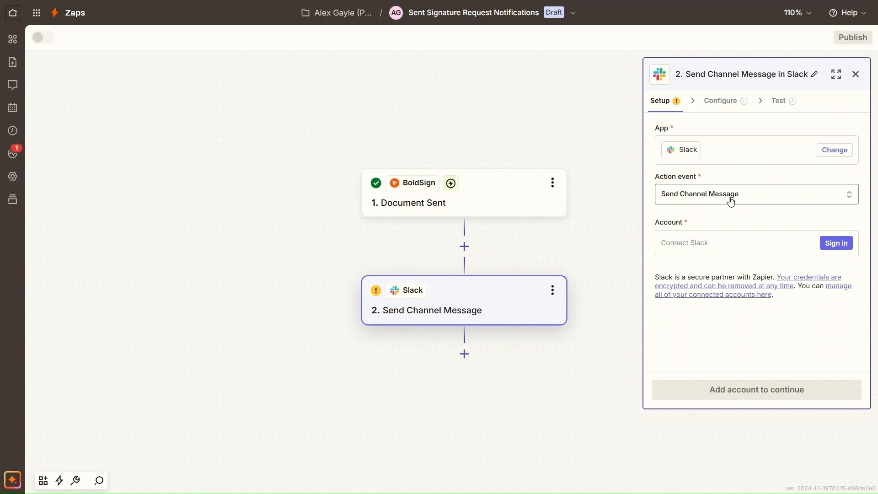
# Step: Keep Send Channel Message as the Slack action event and start signing in to Slack
pyautogui.click(845, 199)
pyautogui.click(783, 194)
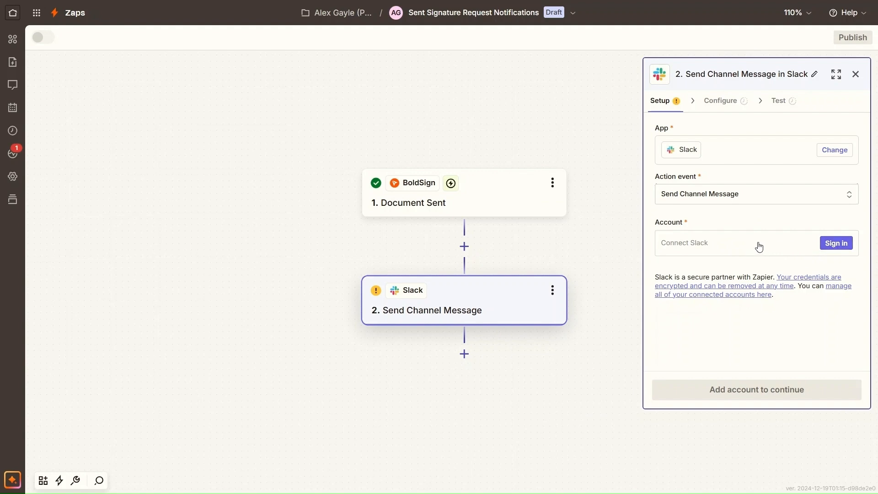
pyautogui.click(707, 245)
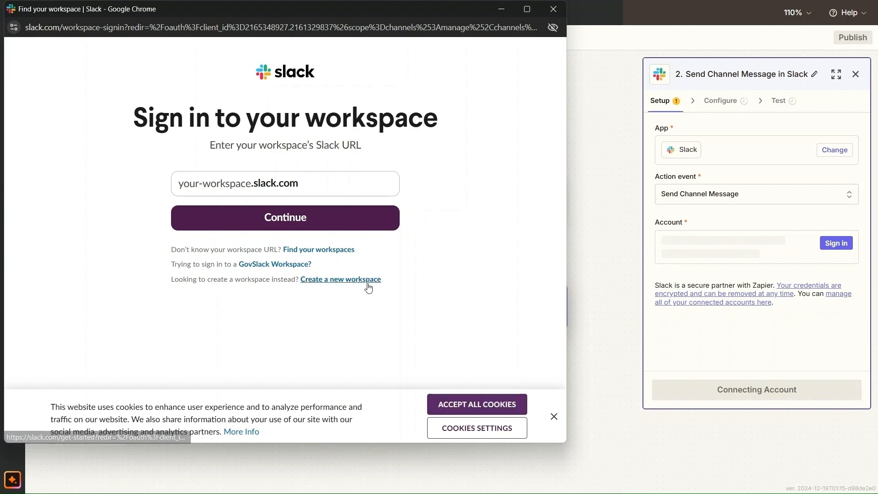
# Step: Start a new Slack workspace with your email and sign-in code, naming it Cubeflakes
pyautogui.click(368, 285)
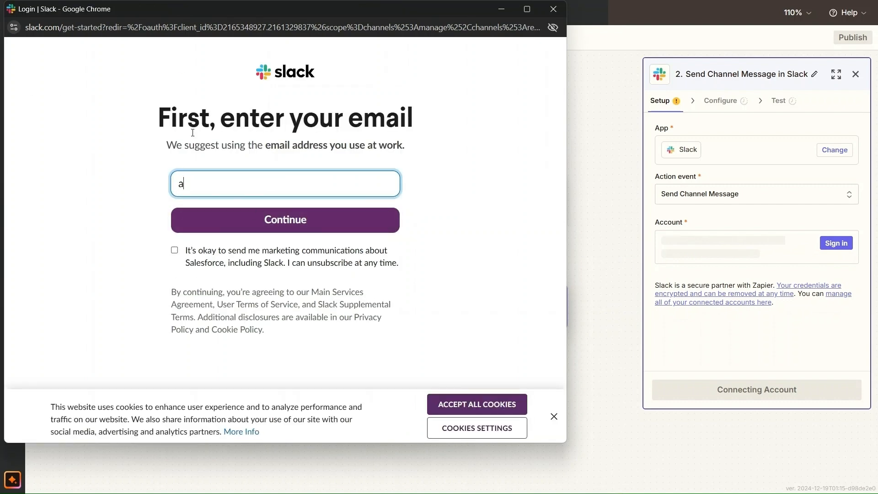
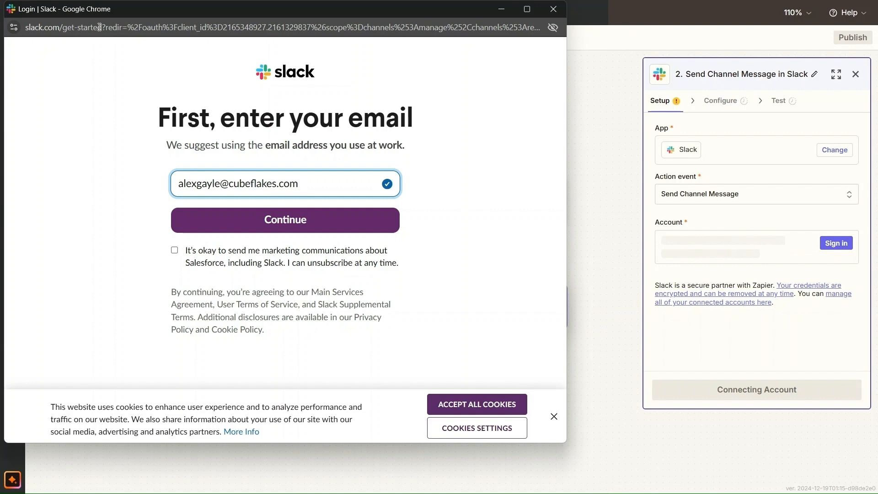
pyautogui.click(268, 219)
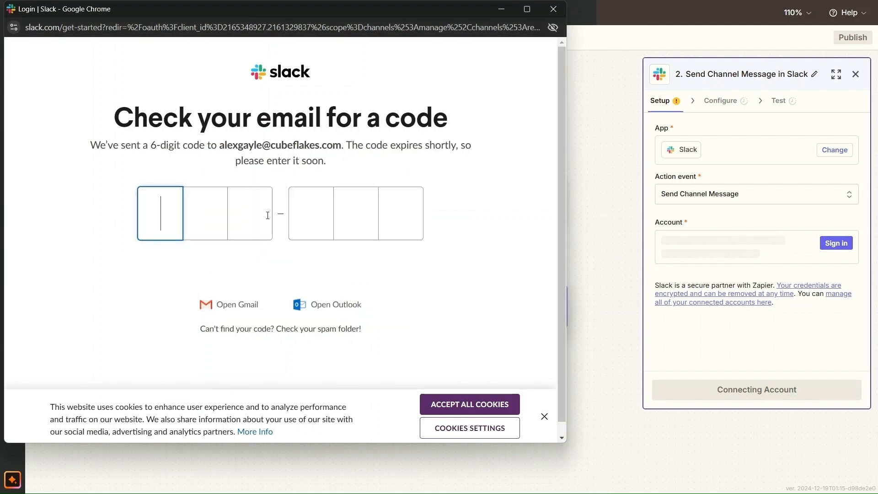
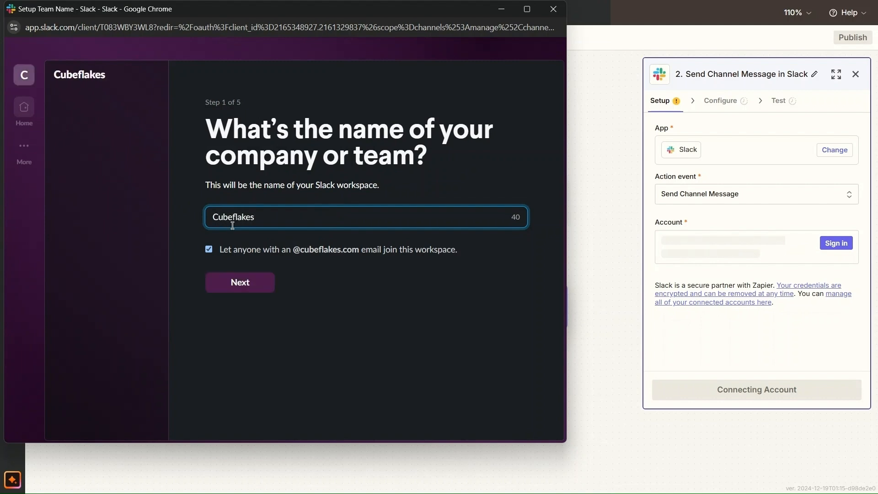
pyautogui.click(244, 287)
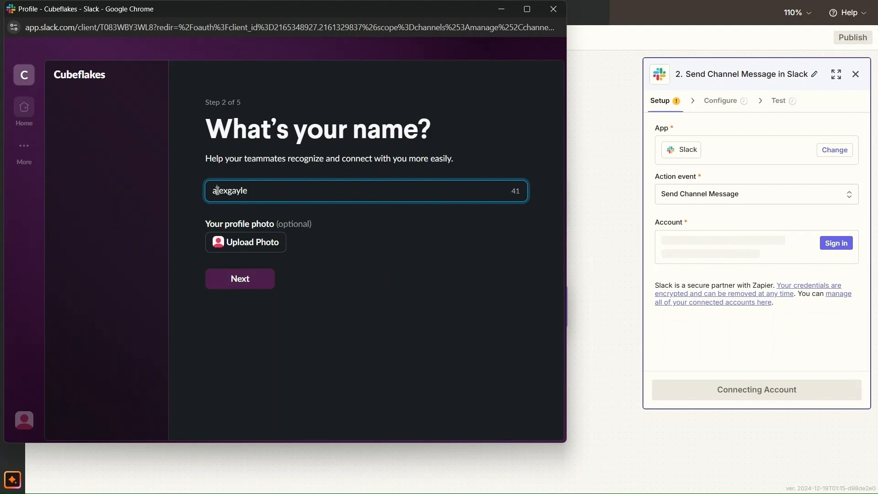
# Step: Capitalise the first and last name initials in the display name and continue
pyautogui.click(217, 191)
pyautogui.press('BackSpace')
pyautogui.write('A')
pyautogui.click(234, 191)
pyautogui.press('BackSpace')
pyautogui.write('G')
pyautogui.click(230, 190)
pyautogui.click(251, 276)
# Step: Skip inviting teammates and name the project channel 'Signature Request'
pyautogui.click(412, 311)
pyautogui.click(404, 277)
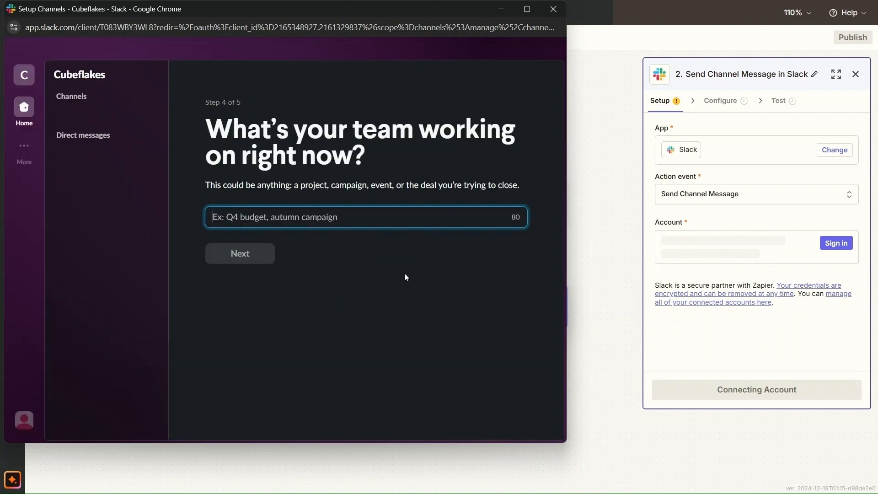
pyautogui.write('Signature Request')
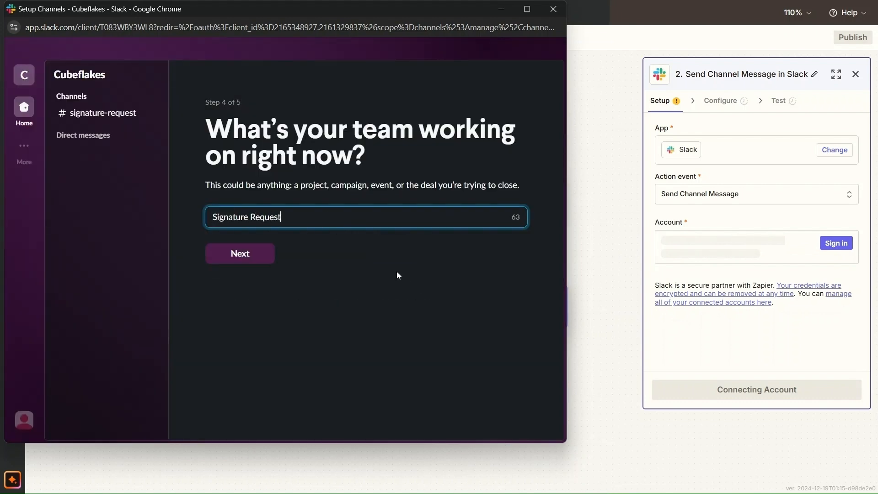
pyautogui.click(263, 254)
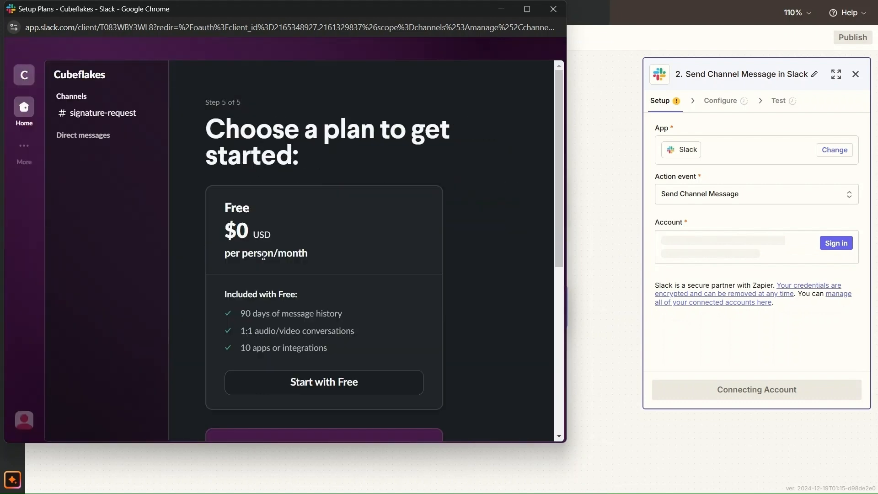
# Step: Start Cubeflakes on the Free plan and allow Zapier access to the workspace
pyautogui.click(376, 381)
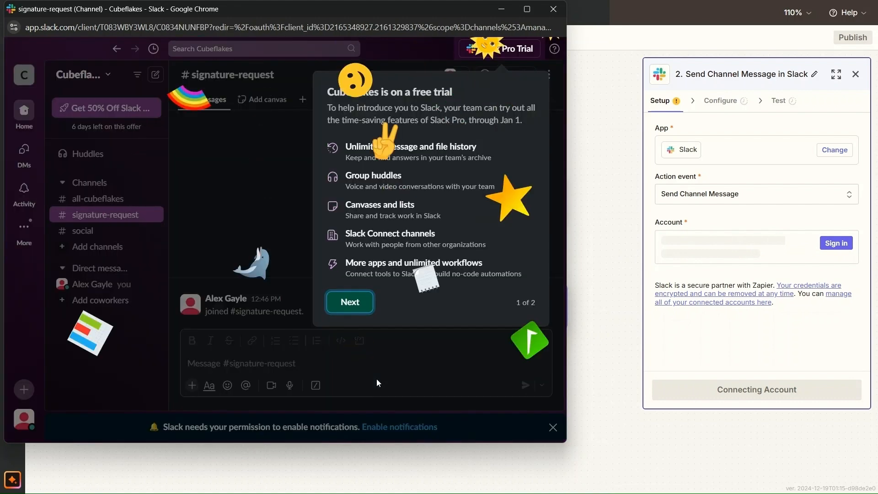
pyautogui.click(363, 305)
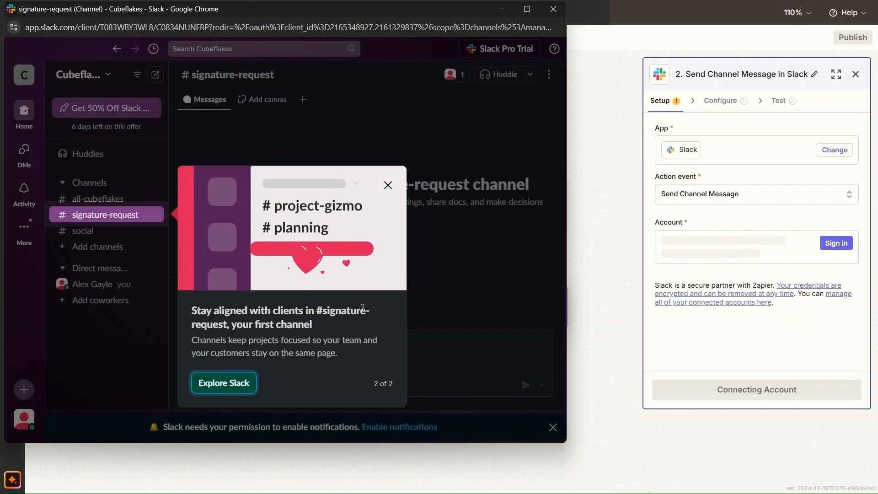
pyautogui.click(386, 185)
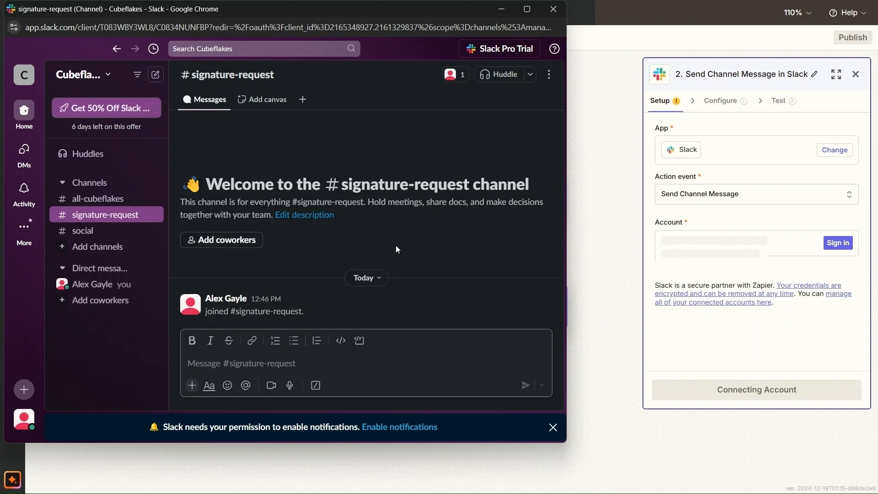
pyautogui.click(838, 245)
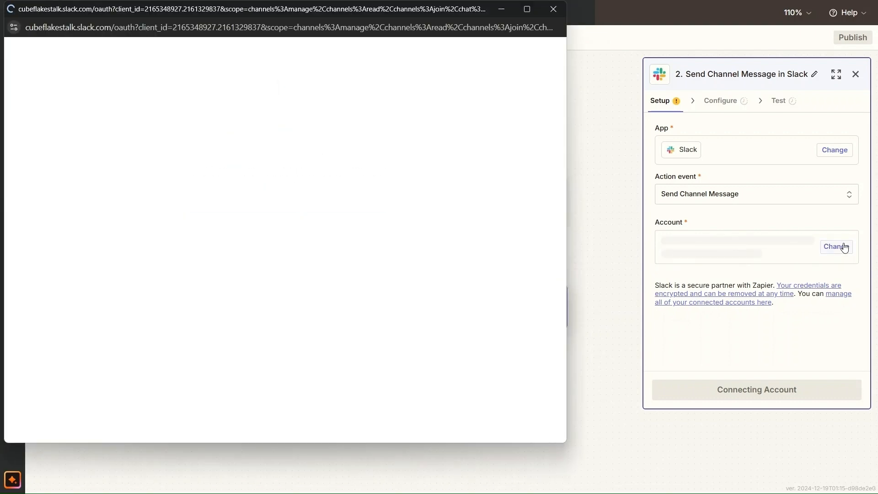
pyautogui.scroll(-3, 393, 263)
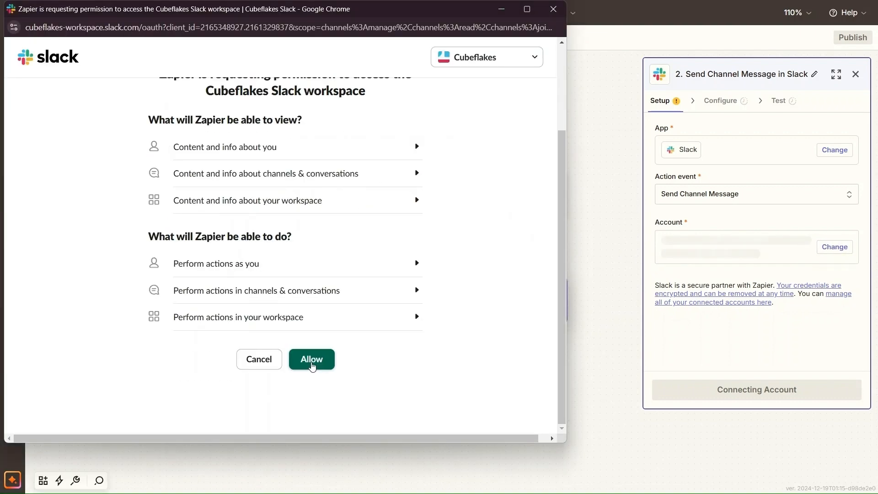
pyautogui.click(312, 363)
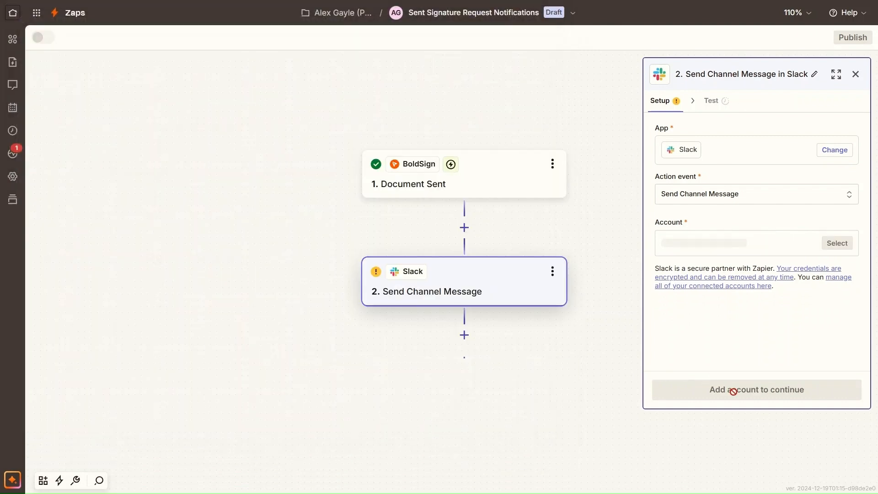
# Step: Open the Slack message settings and review every field from Channel down to Thread
pyautogui.click(731, 390)
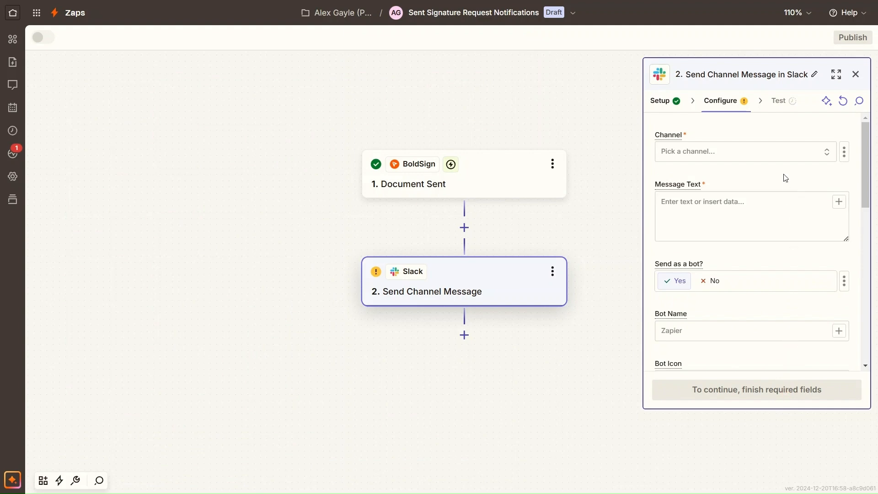
pyautogui.scroll(-5, 785, 178)
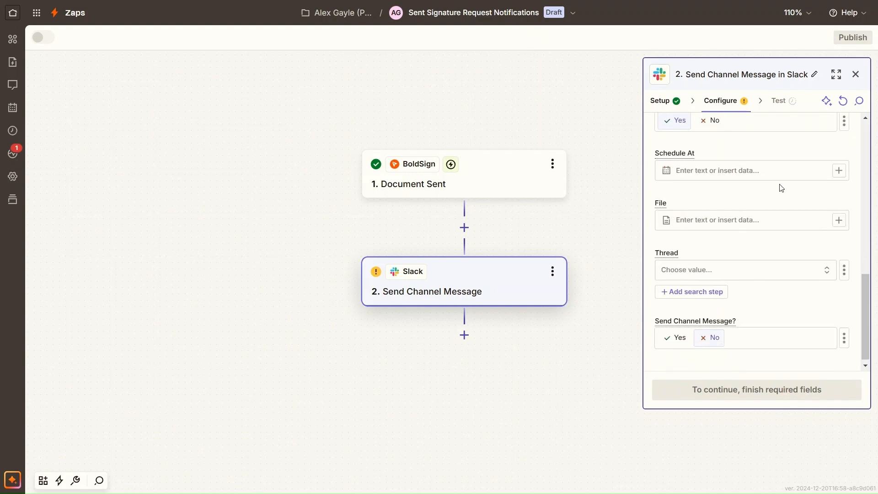
pyautogui.scroll(8, 781, 188)
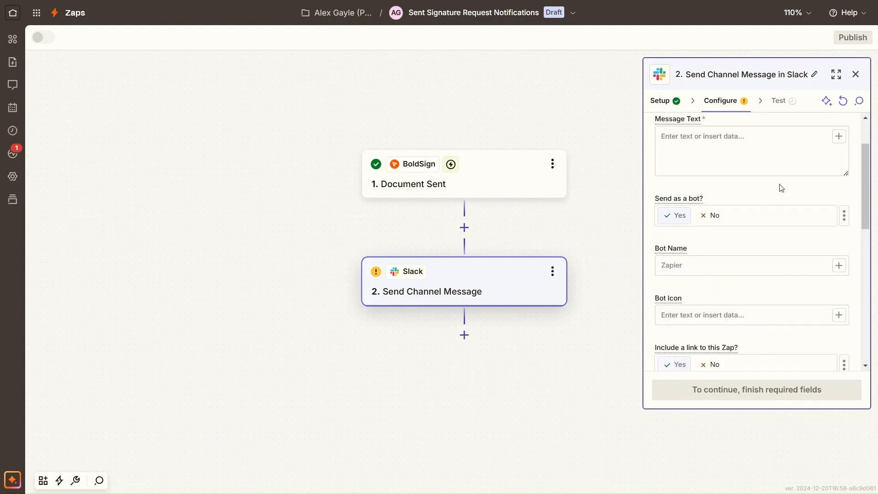
pyautogui.scroll(2, 781, 188)
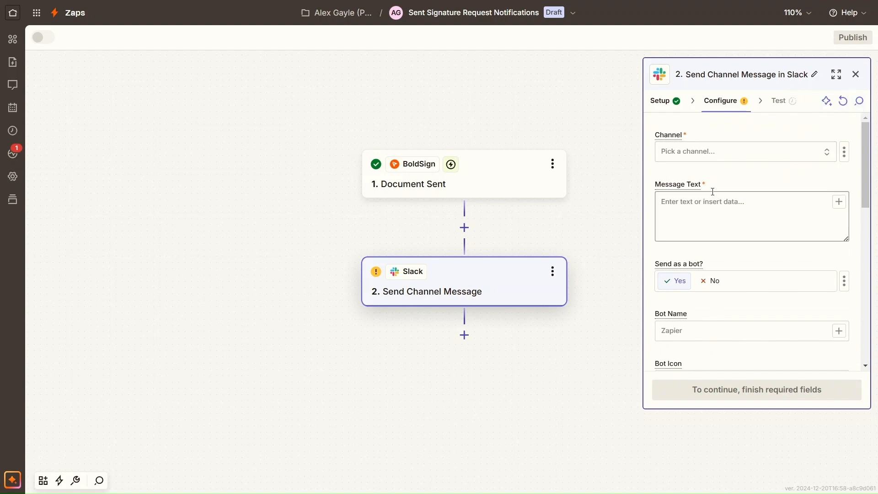
pyautogui.scroll(-5, 762, 325)
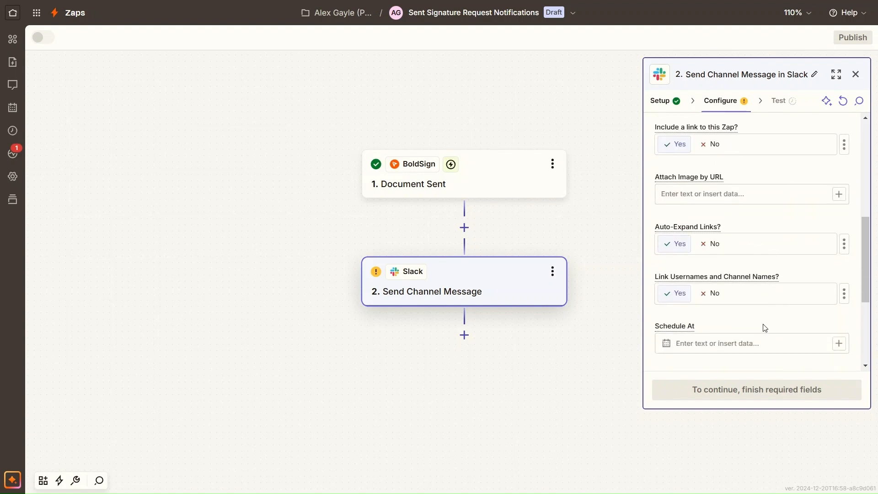
pyautogui.scroll(-4, 762, 327)
pyautogui.scroll(1, 764, 327)
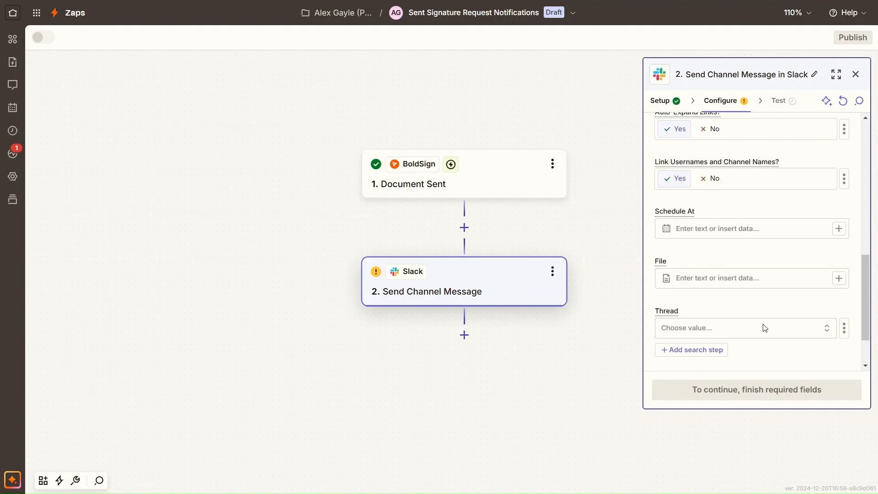
pyautogui.scroll(6, 765, 328)
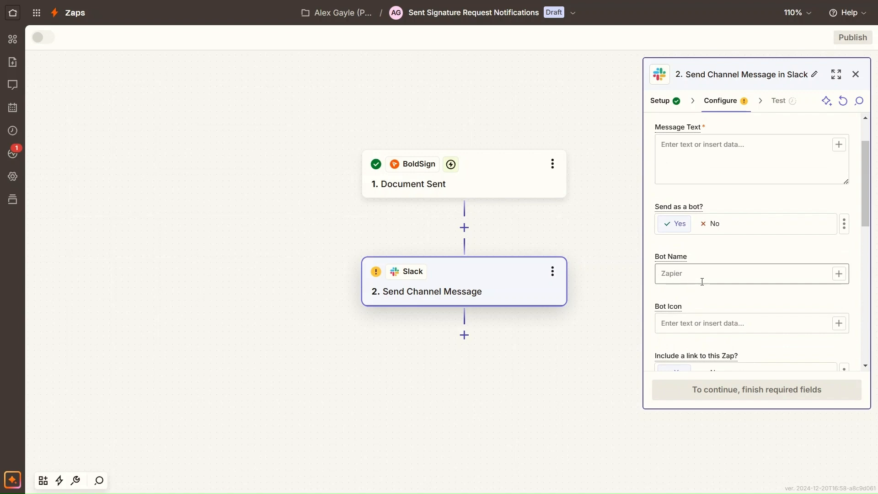
pyautogui.scroll(2, 725, 282)
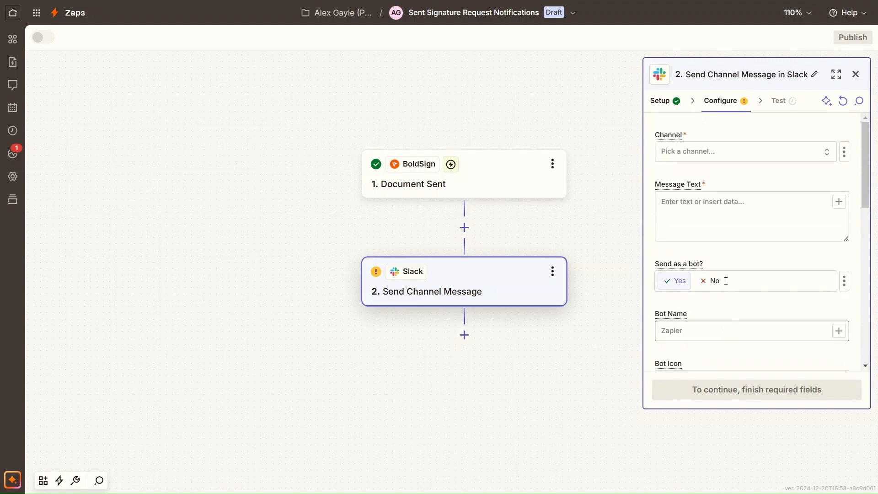
# Step: Target #signature-request and type labels: Document title, Signer name, Signer email, Document status, Expiration date
pyautogui.click(732, 153)
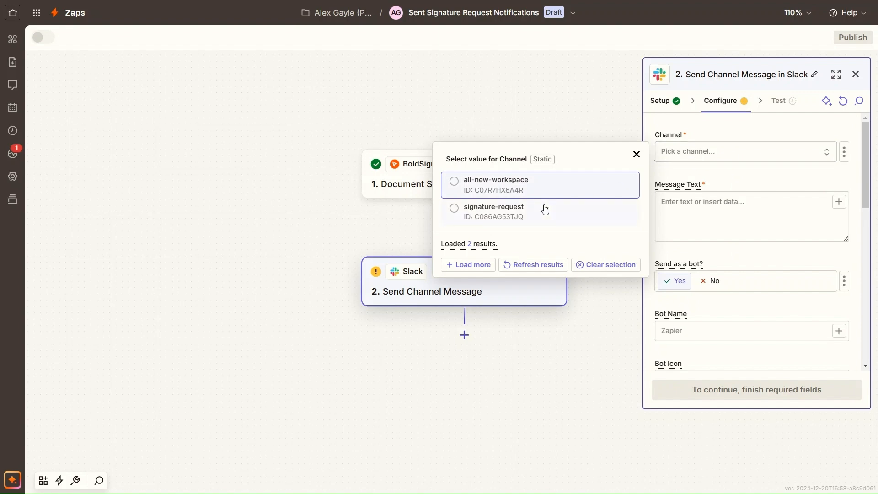
pyautogui.click(519, 209)
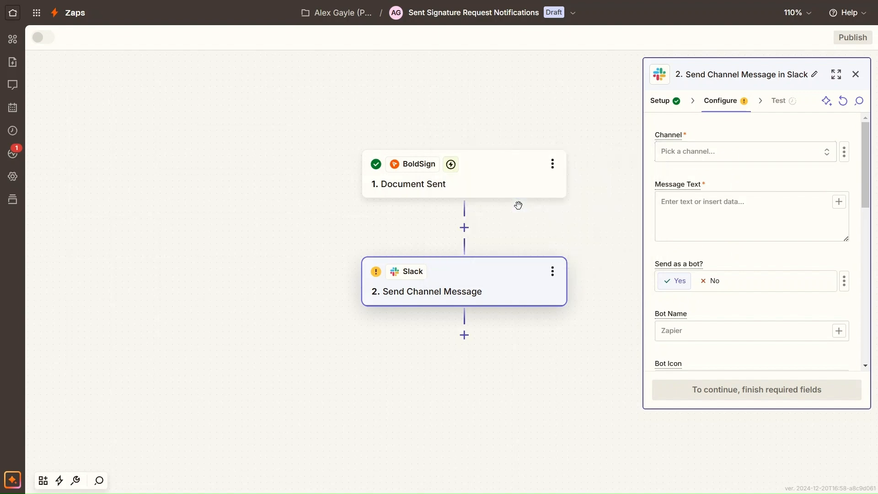
pyautogui.click(674, 205)
pyautogui.write('D')
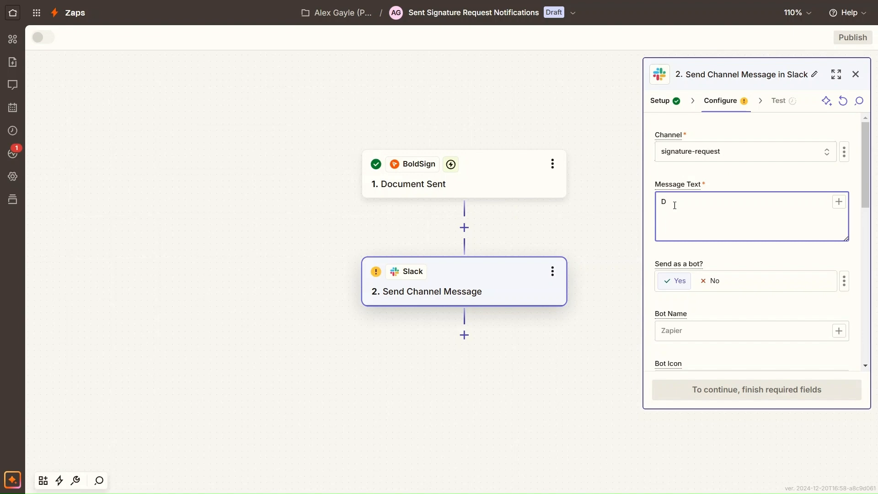
pyautogui.write('ocument title ')
pyautogui.write('Signer name')
pyautogui.press('Return')
pyautogui.write('Signer email')
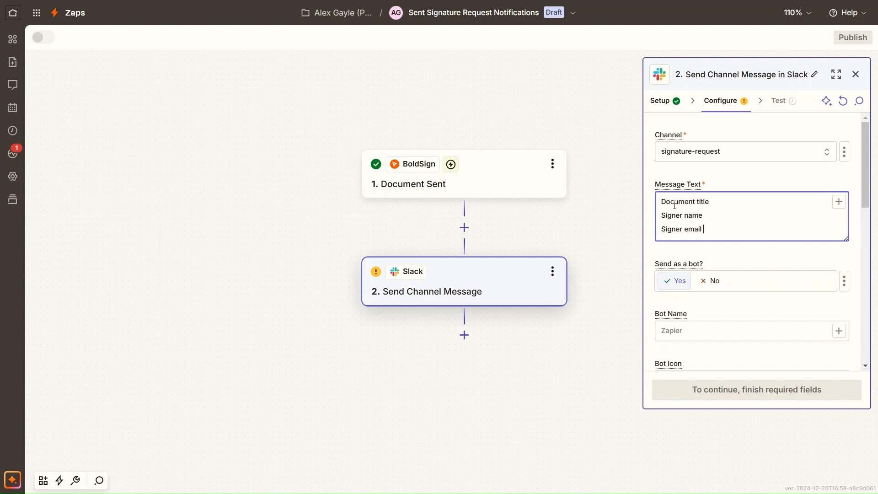
pyautogui.press('Return')
pyautogui.write('Document')
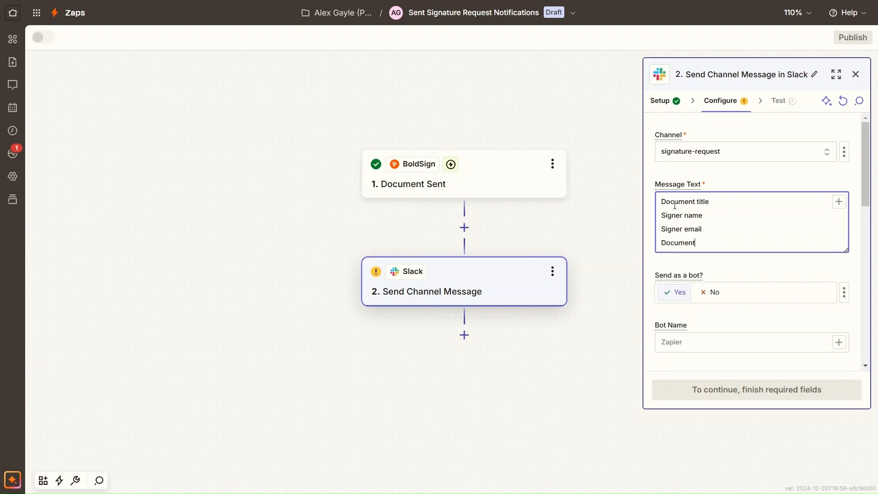
pyautogui.write(' status')
pyautogui.press('Return')
pyautogui.write('Expiration date')
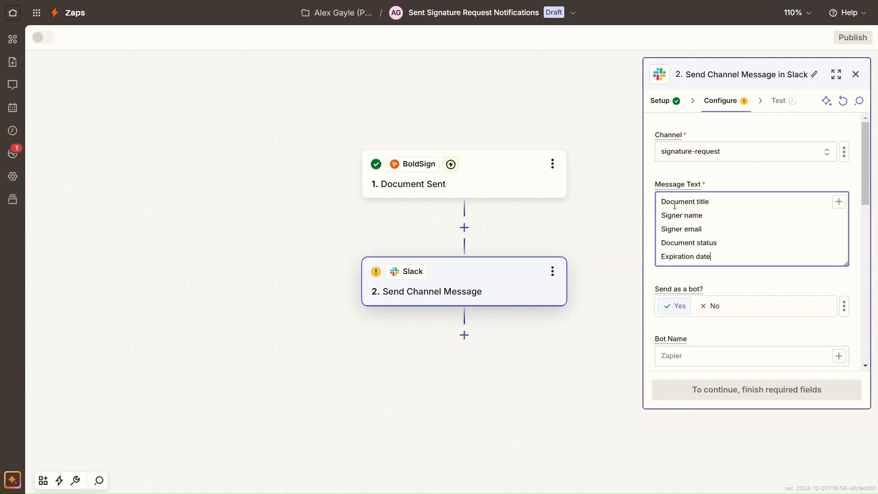
# Step: Map BoldSign Message Title, Signer Name and Signer Email after their labels
pyautogui.click(713, 202)
pyautogui.write(':')
pyautogui.click(838, 201)
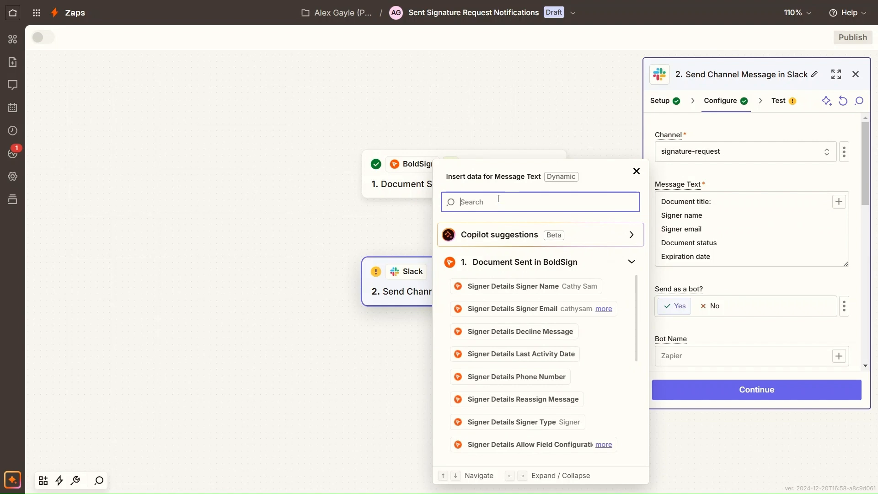
pyautogui.write('title')
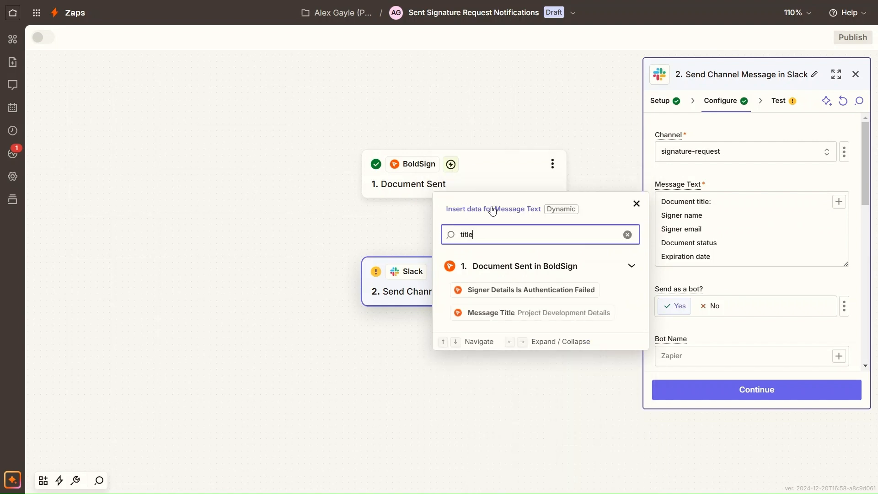
pyautogui.click(491, 312)
pyautogui.write(':')
pyautogui.click(839, 201)
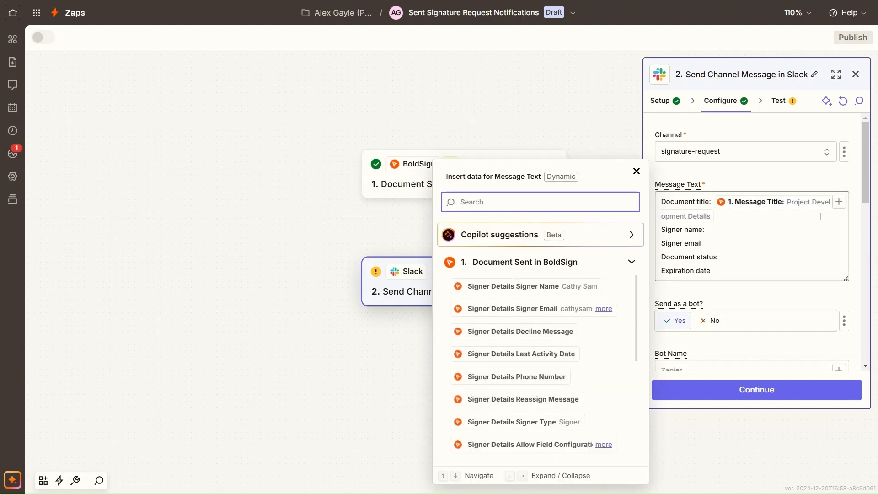
pyautogui.click(588, 286)
pyautogui.click(705, 257)
pyautogui.write(':')
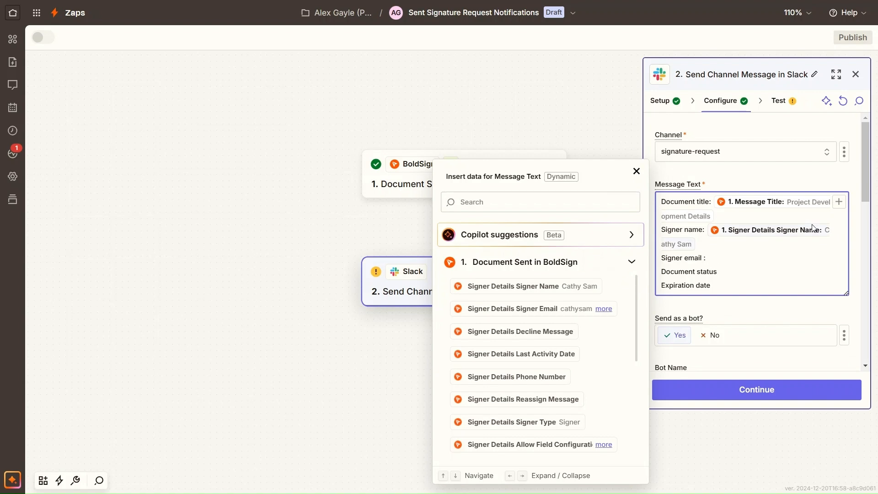
pyautogui.click(512, 309)
# Step: Map BoldSign Status and Expiry Date after the remaining two labels
pyautogui.click(499, 202)
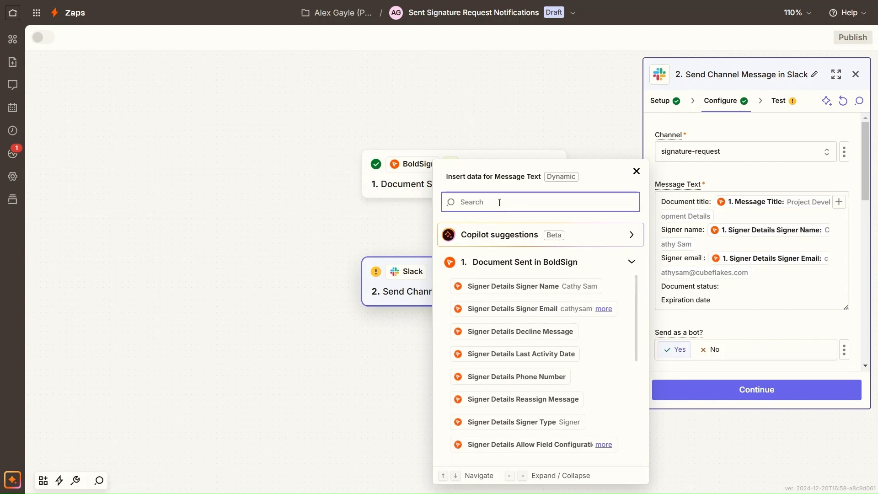
pyautogui.write('statu')
pyautogui.click(491, 312)
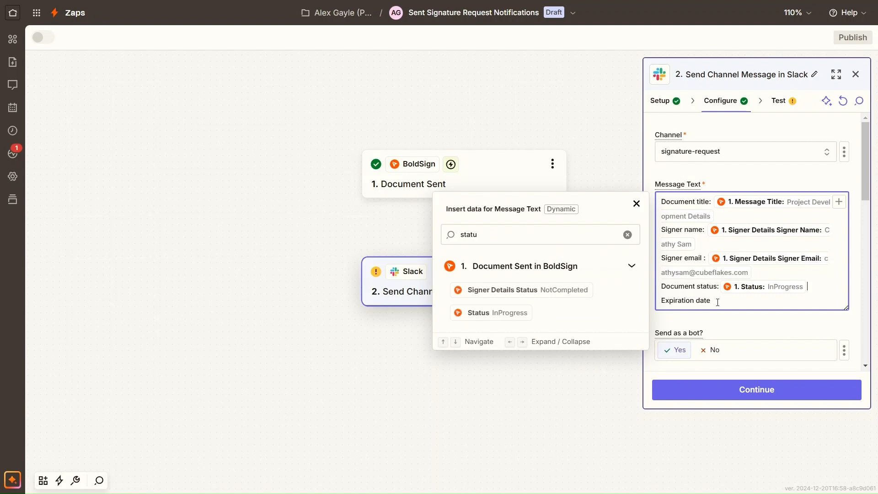
pyautogui.write(':')
pyautogui.click(466, 209)
pyautogui.write('expira')
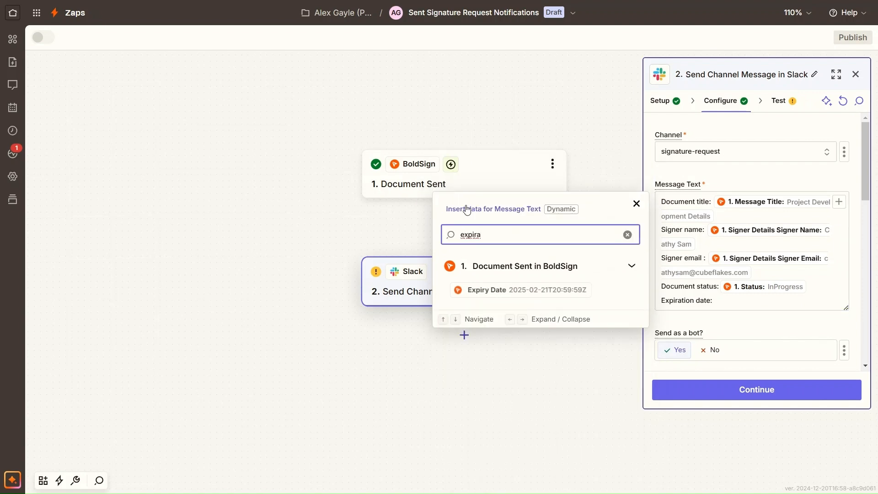
pyautogui.click(533, 291)
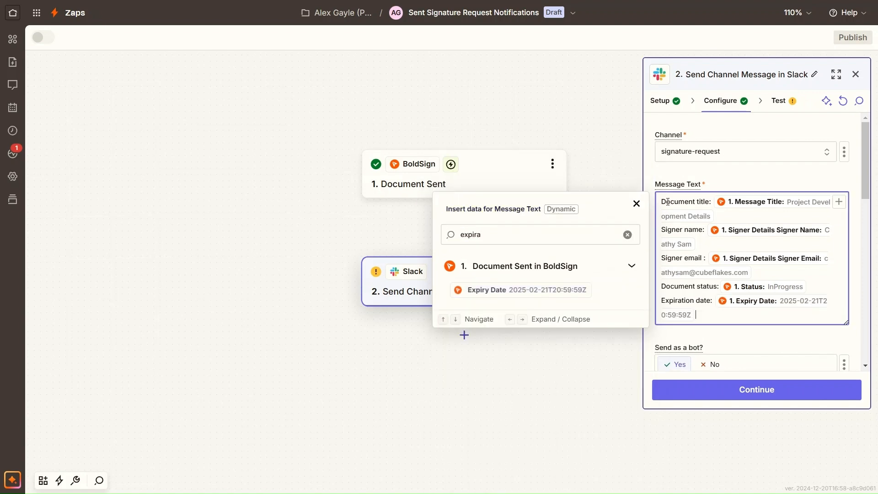
pyautogui.click(636, 203)
pyautogui.scroll(-3, 685, 236)
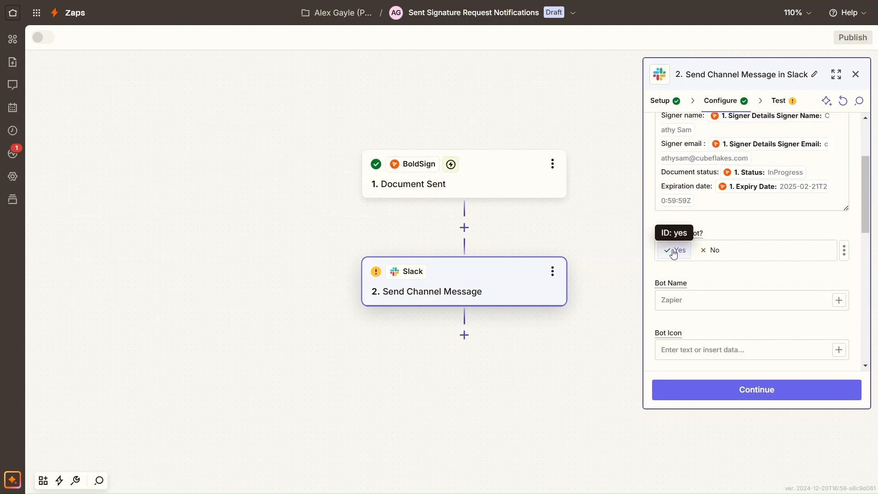
# Step: Set the Slack Bot Name to 'BoldSign'
pyautogui.click(684, 301)
pyautogui.write('BoldSign')
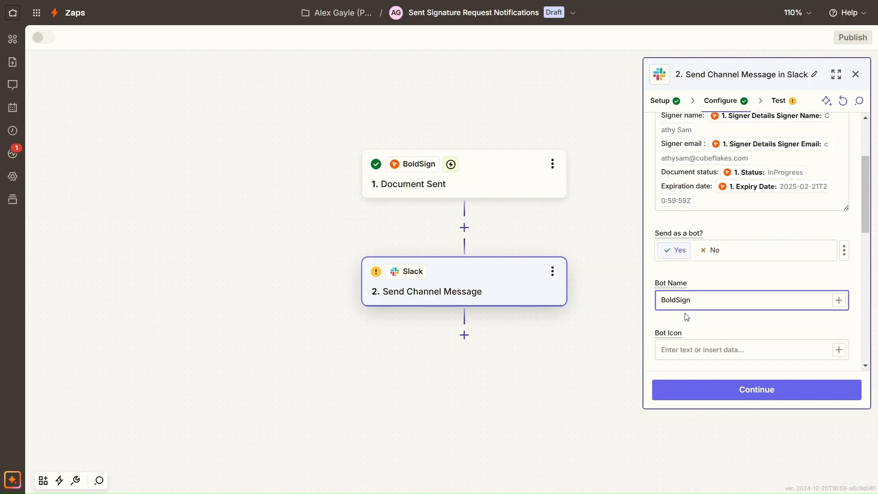
pyautogui.scroll(-6, 686, 315)
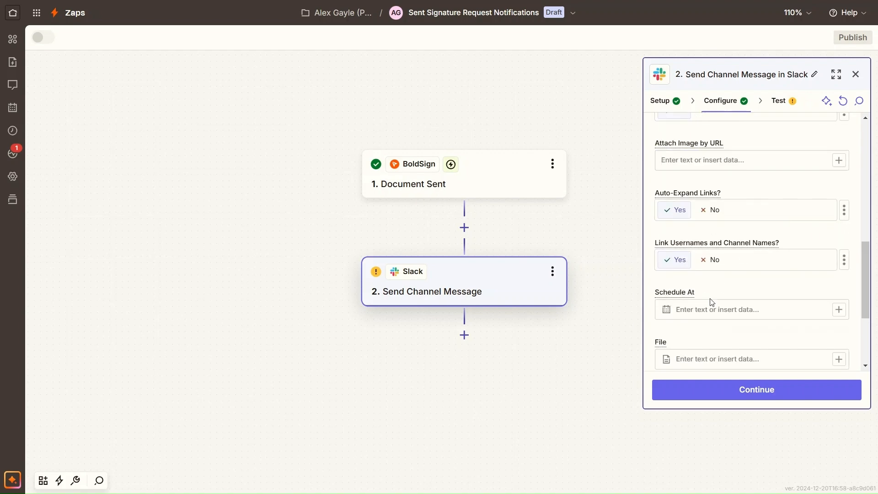
pyautogui.scroll(-1, 711, 302)
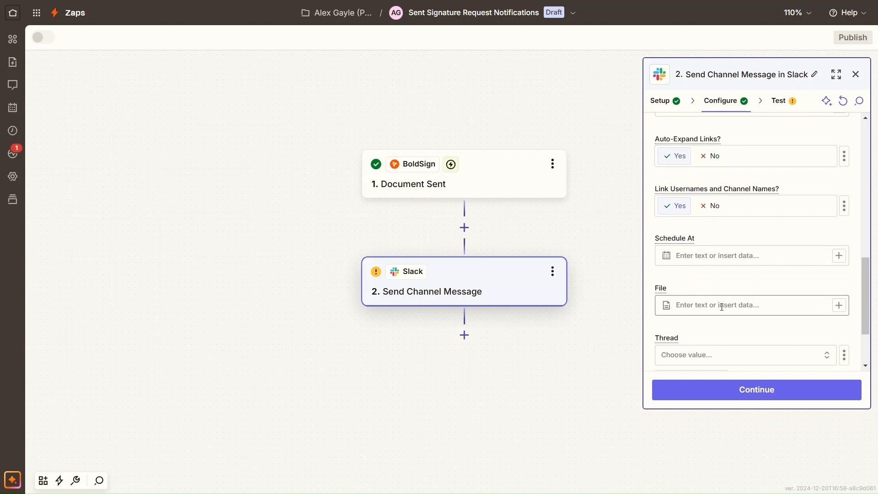
# Step: Attach the BoldSign Document Id as the File and set Send Channel Message? to Yes
pyautogui.click(839, 306)
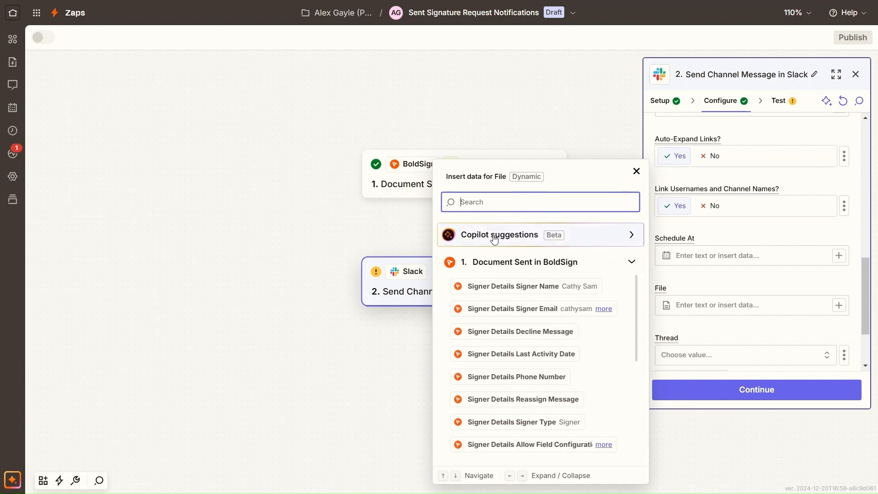
pyautogui.write('document')
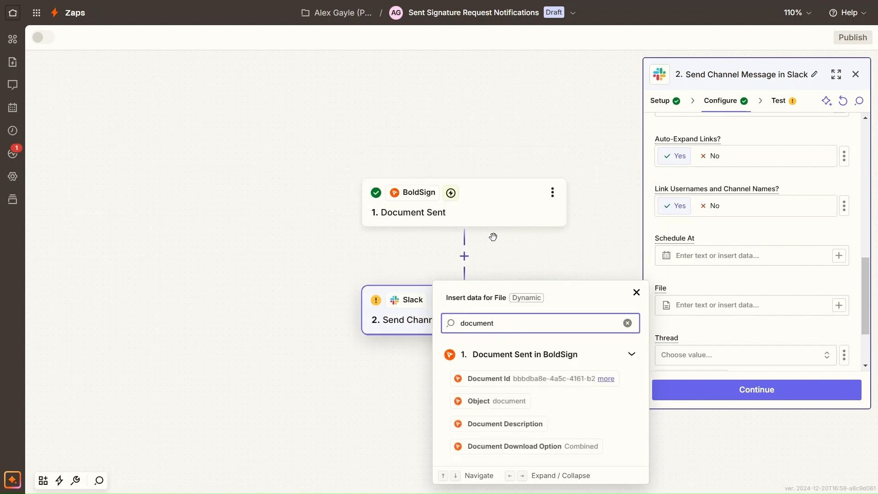
pyautogui.click(549, 380)
pyautogui.scroll(-3, 675, 334)
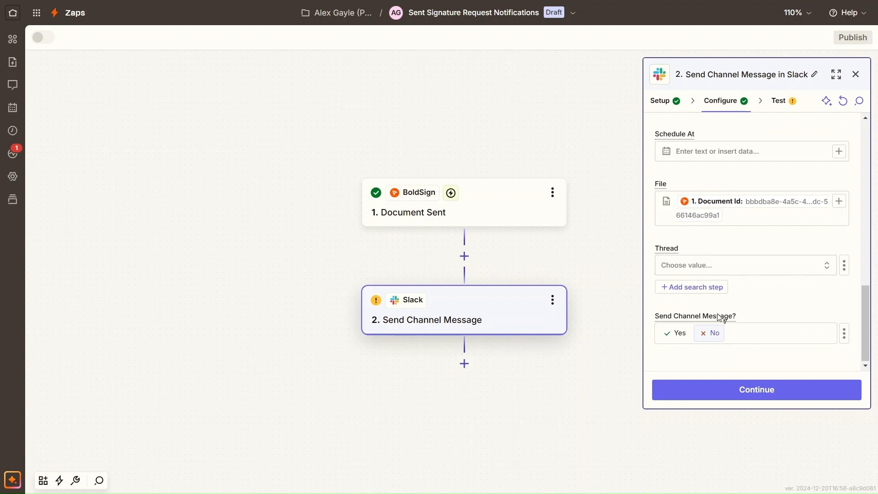
pyautogui.click(678, 332)
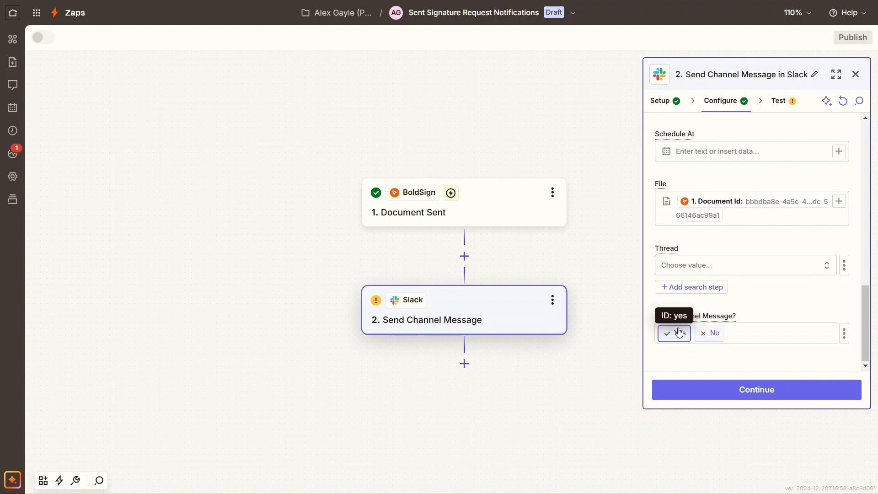
pyautogui.scroll(10, 757, 329)
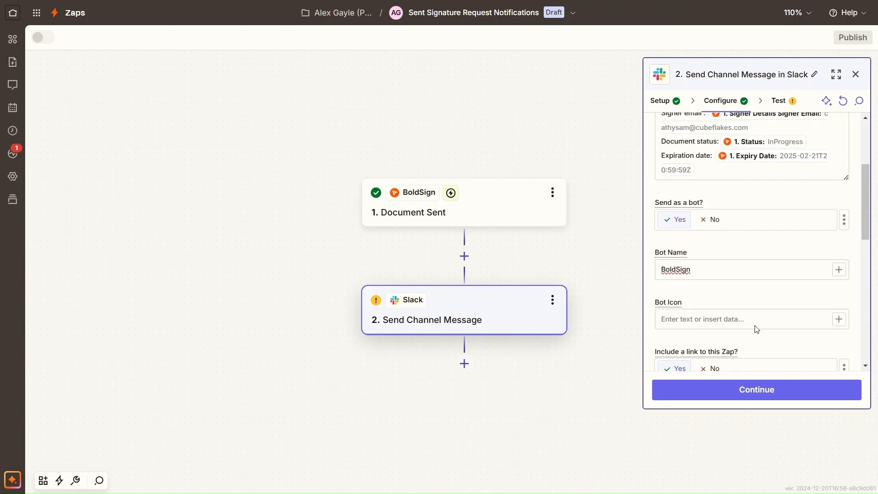
pyautogui.scroll(-5, 755, 328)
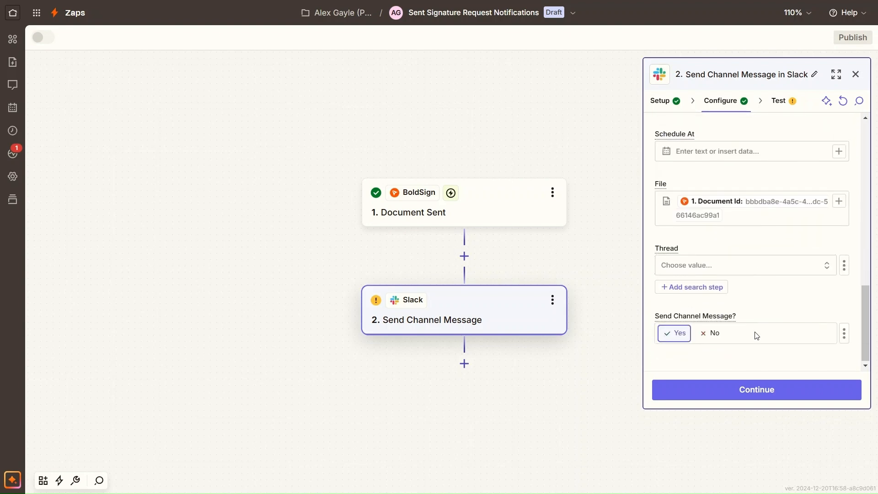
pyautogui.click(758, 391)
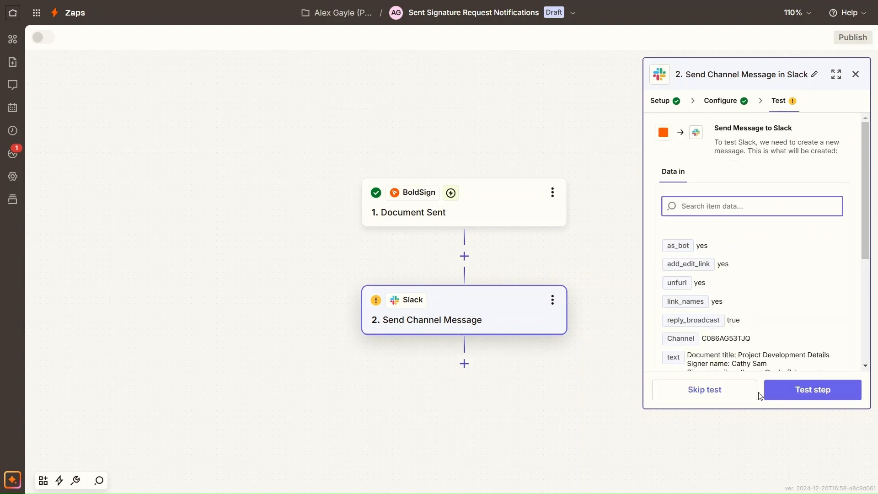
# Step: Send a test message to Slack and publish the Zap
pyautogui.click(793, 390)
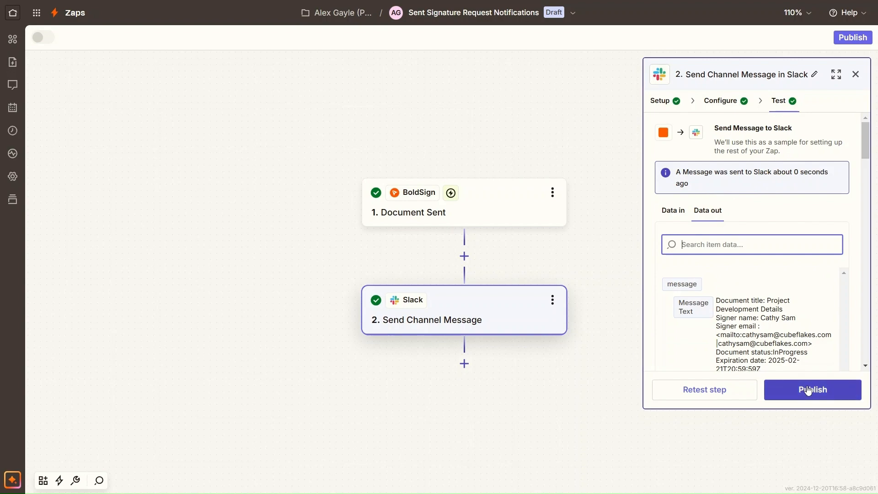
pyautogui.click(811, 392)
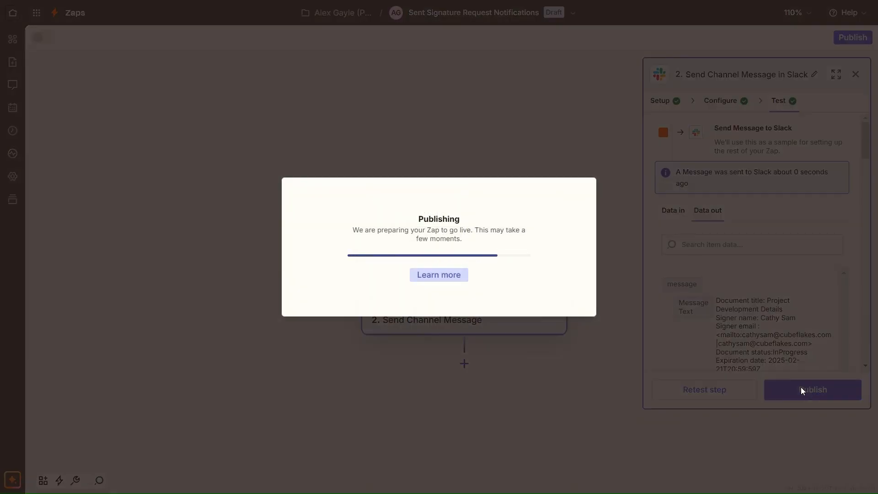